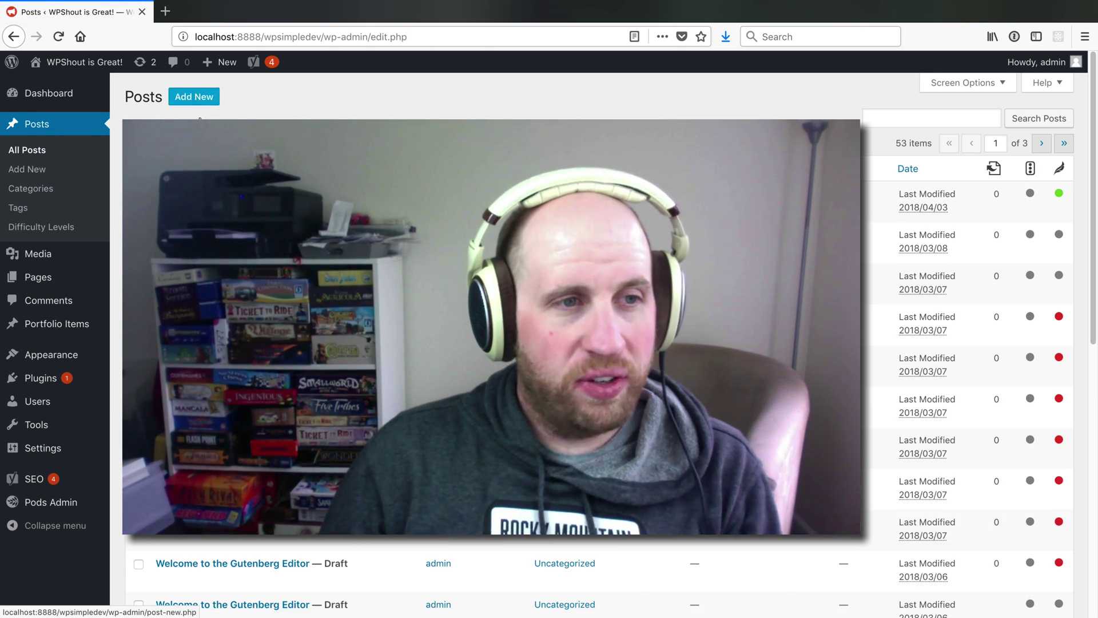
- Start a new blank post and scroll to its Custom Fields box
left_click(200, 117)
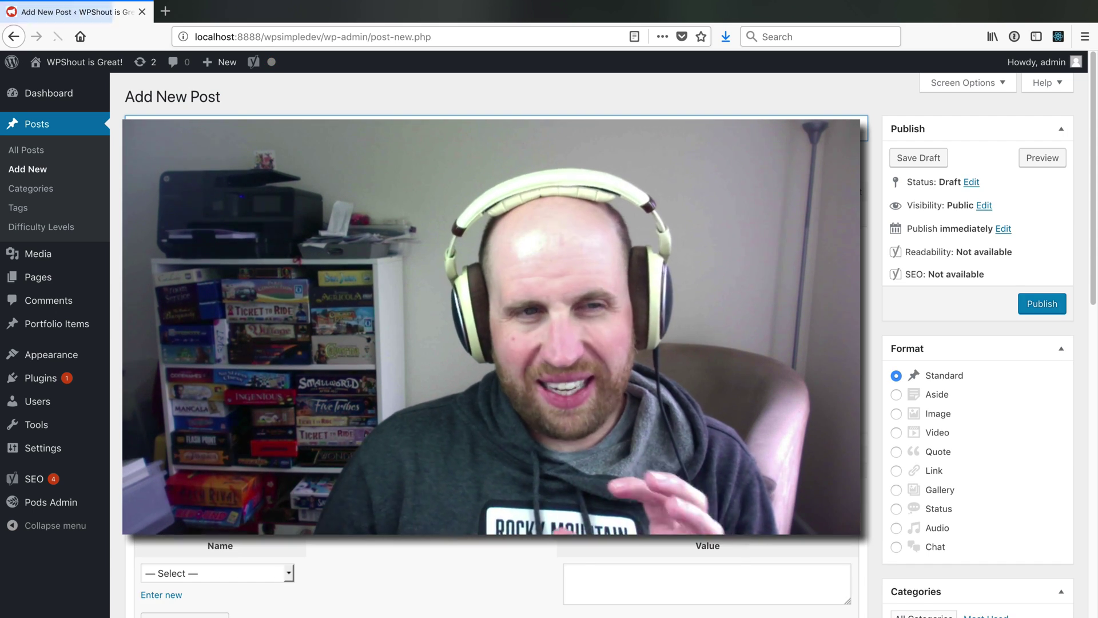
scroll(492, 343, "down", 9)
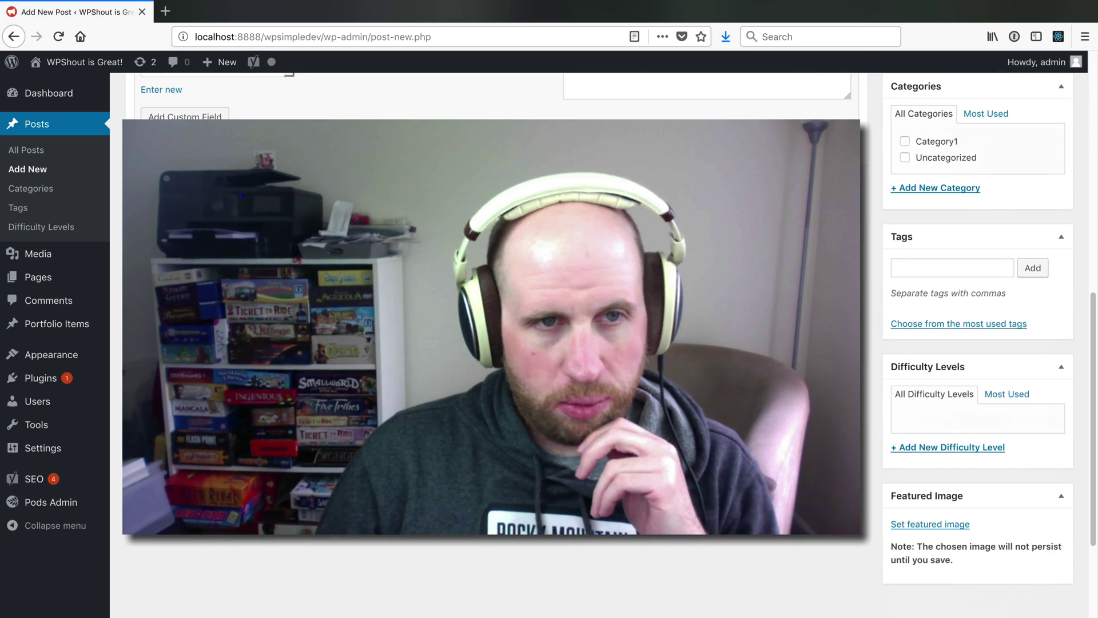
scroll(221, 343, "up", 4)
- Browse the existing custom field names in the Name dropdown without choosing one
left_click(220, 264)
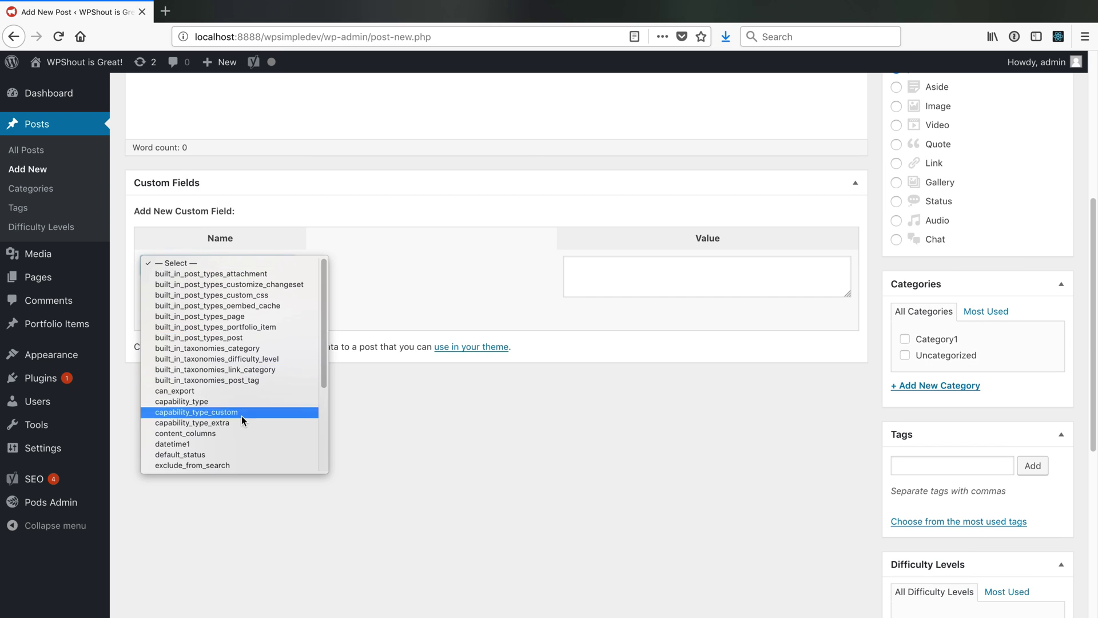
scroll(243, 423, "down", 4)
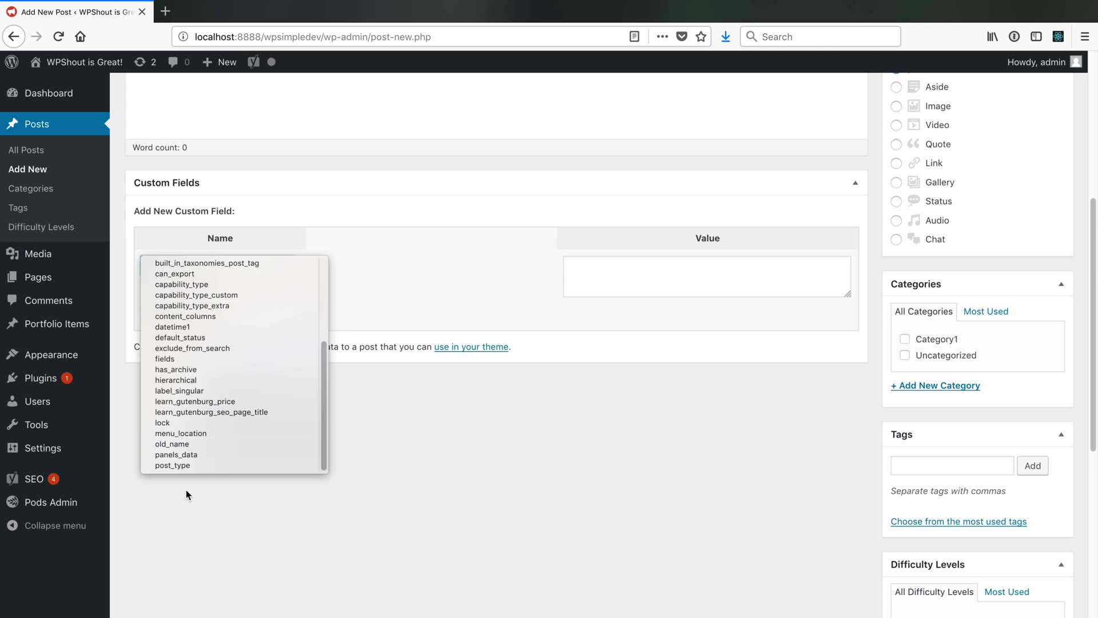
scroll(223, 348, "up", 4)
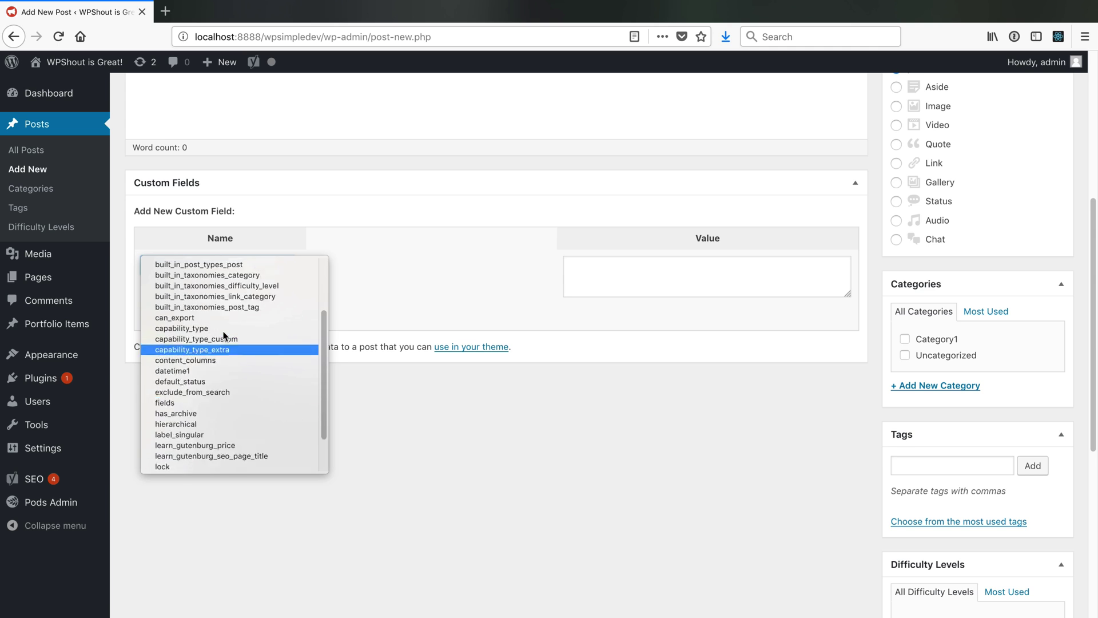
left_click(688, 277)
left_click(689, 275)
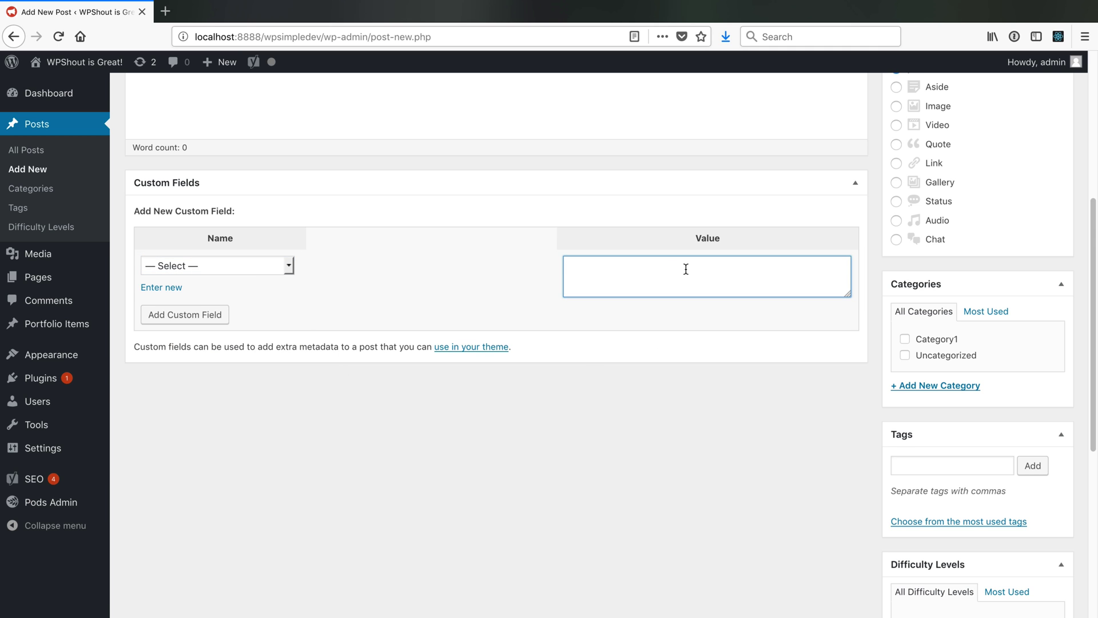
mouse_move(47, 506)
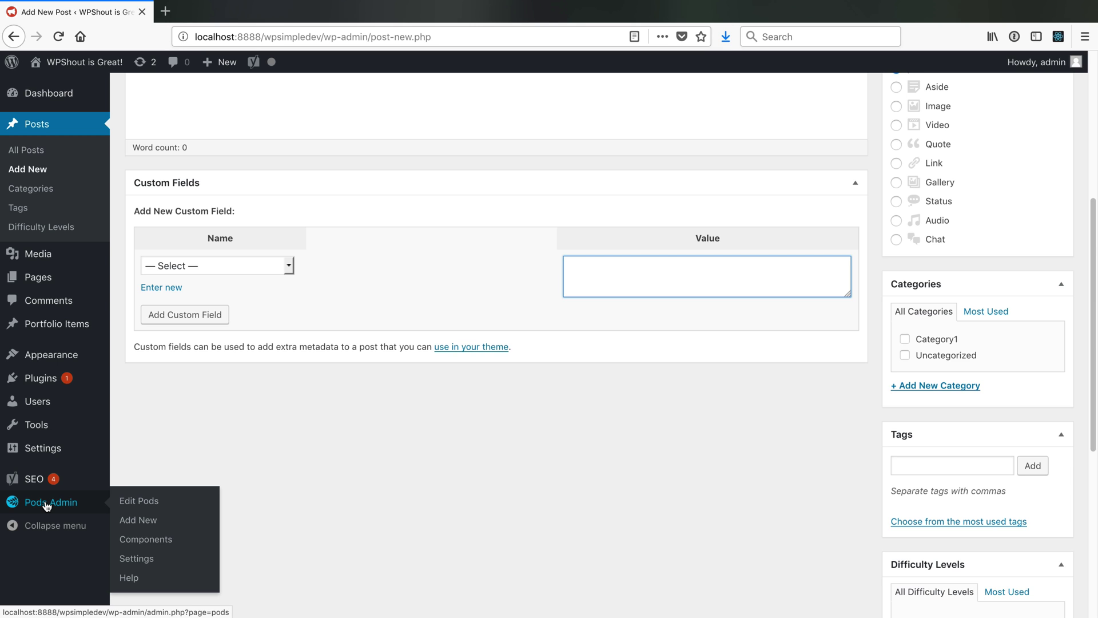
left_click(228, 267)
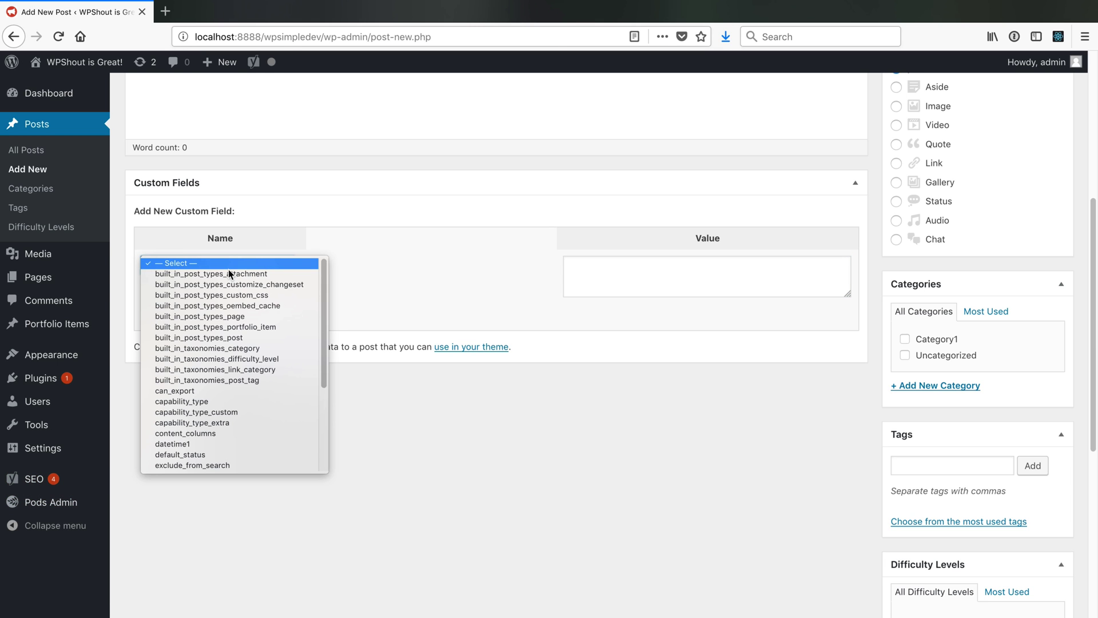
- Add a new pod that extends the existing Posts post type
left_click(228, 269)
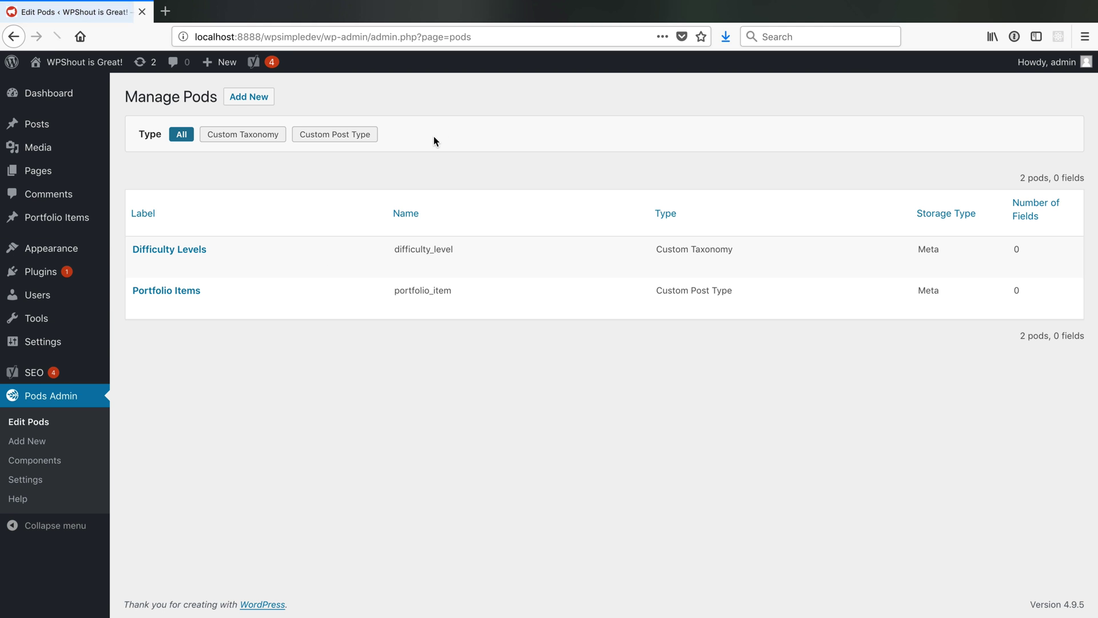
left_click(267, 92)
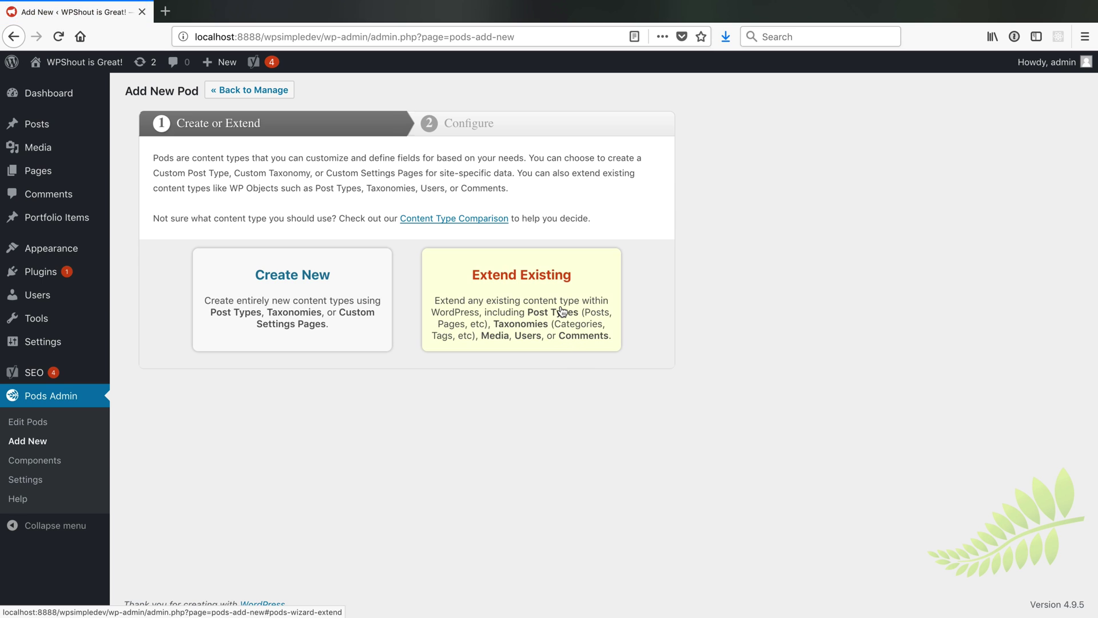
left_click(560, 309)
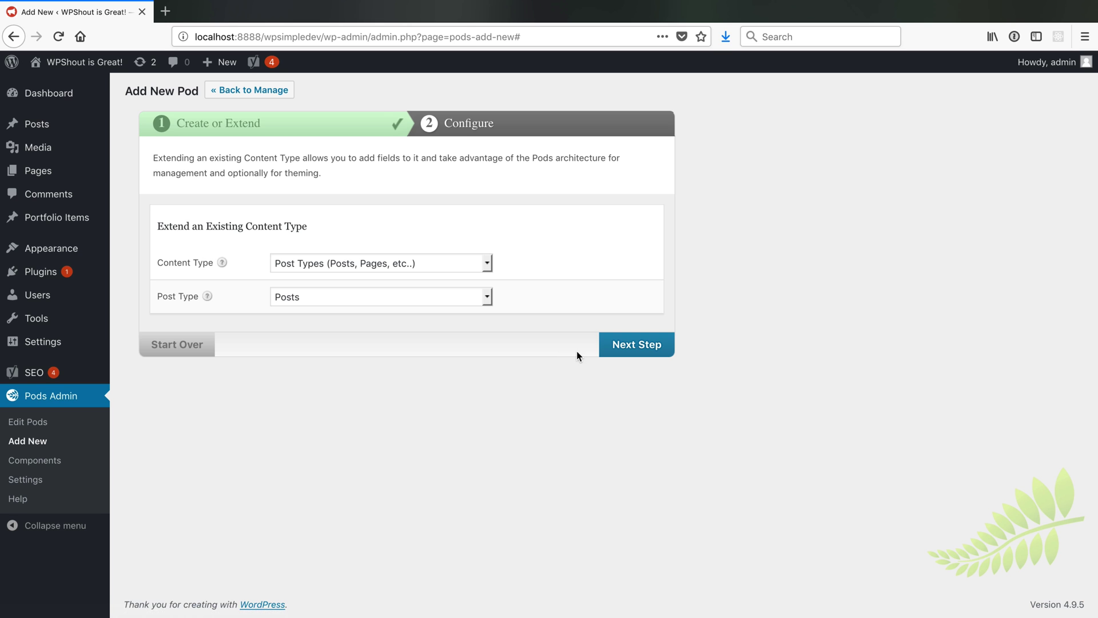
left_click(667, 341)
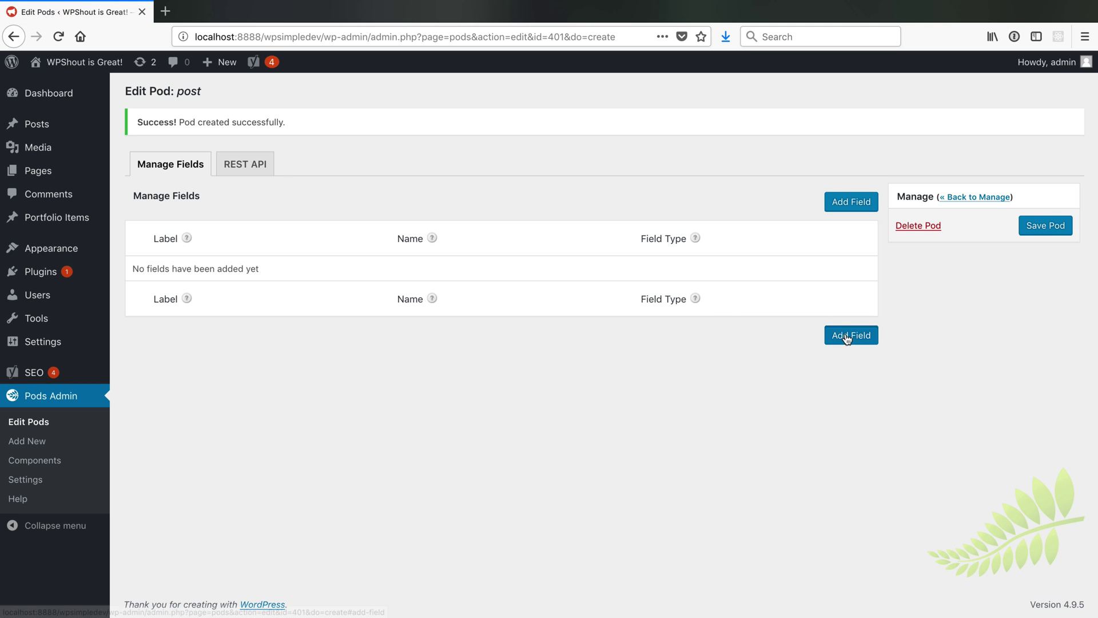
- Add a Website-type field labelled 'Link' to the post pod
left_click(846, 335)
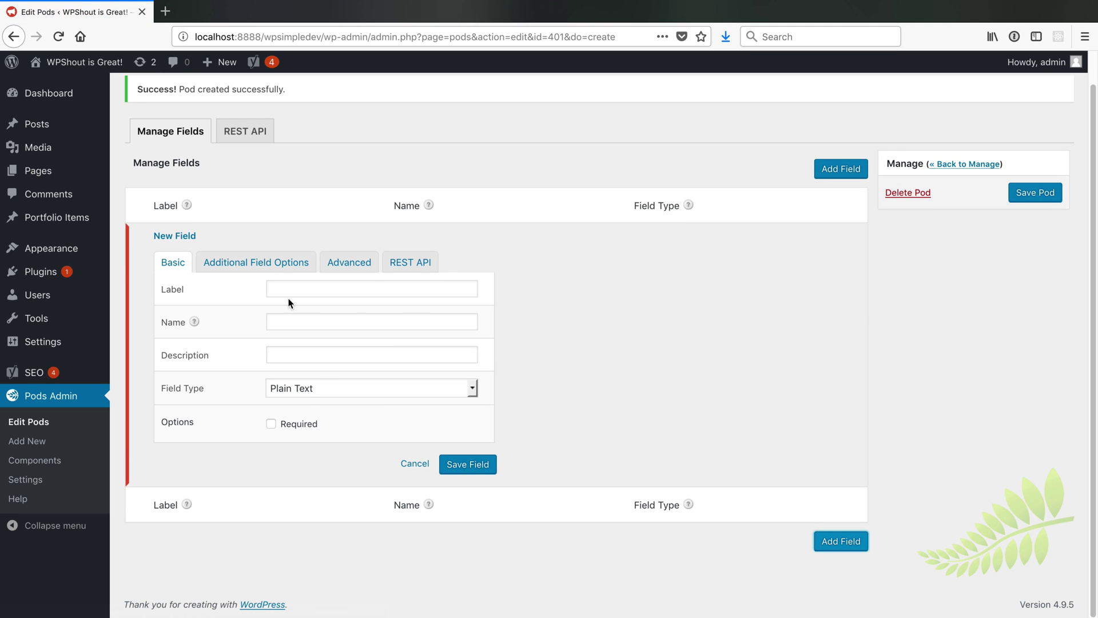
left_click(312, 391)
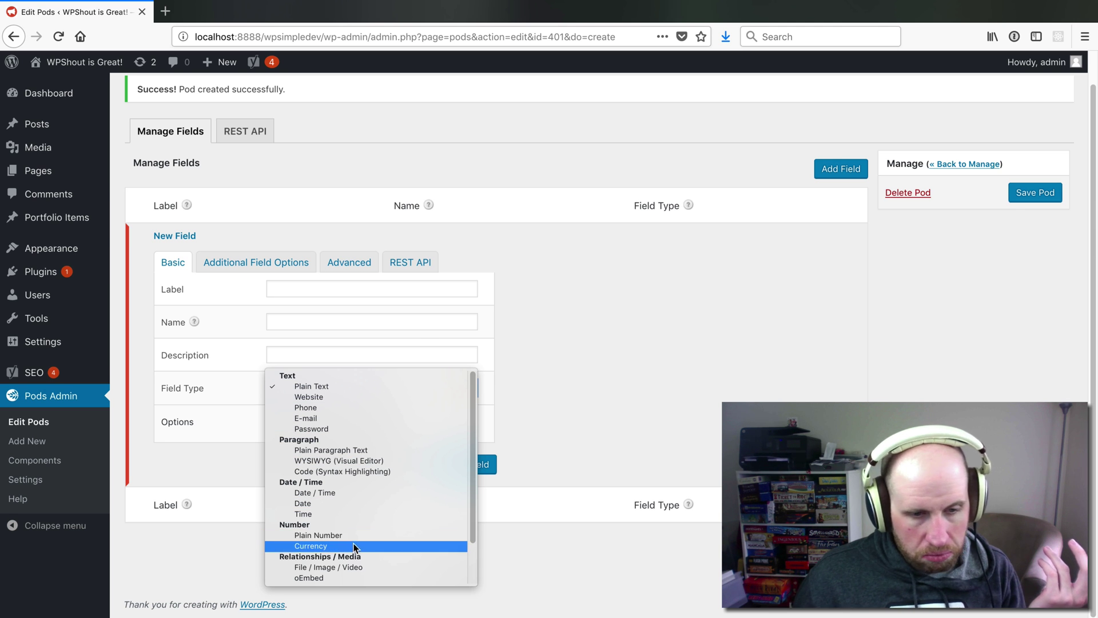
left_click(326, 396)
left_click(302, 290)
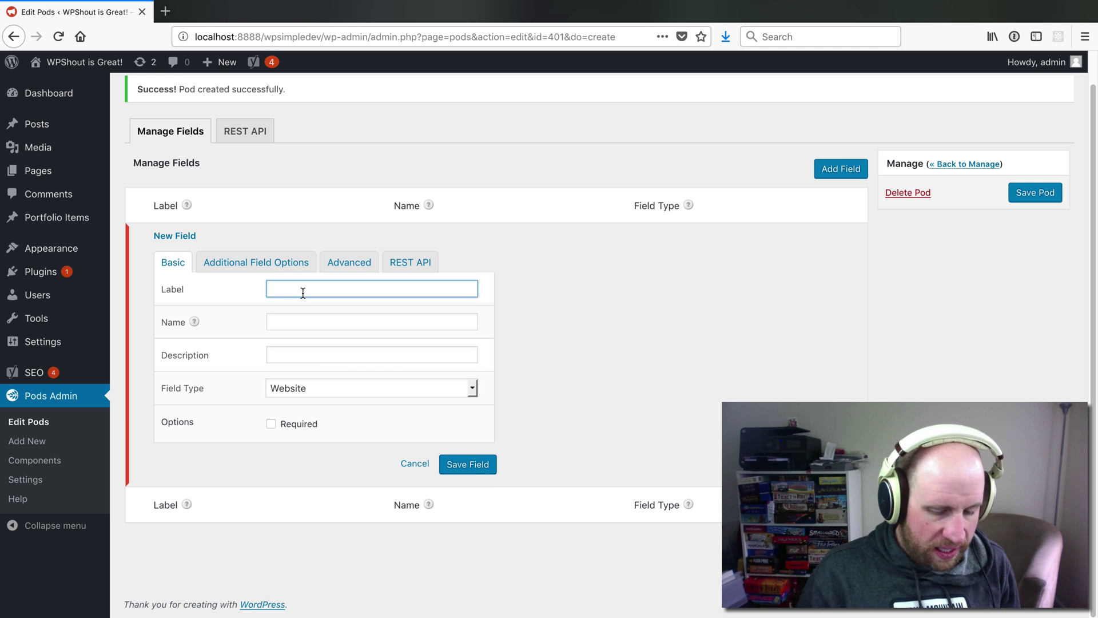
type("Link")
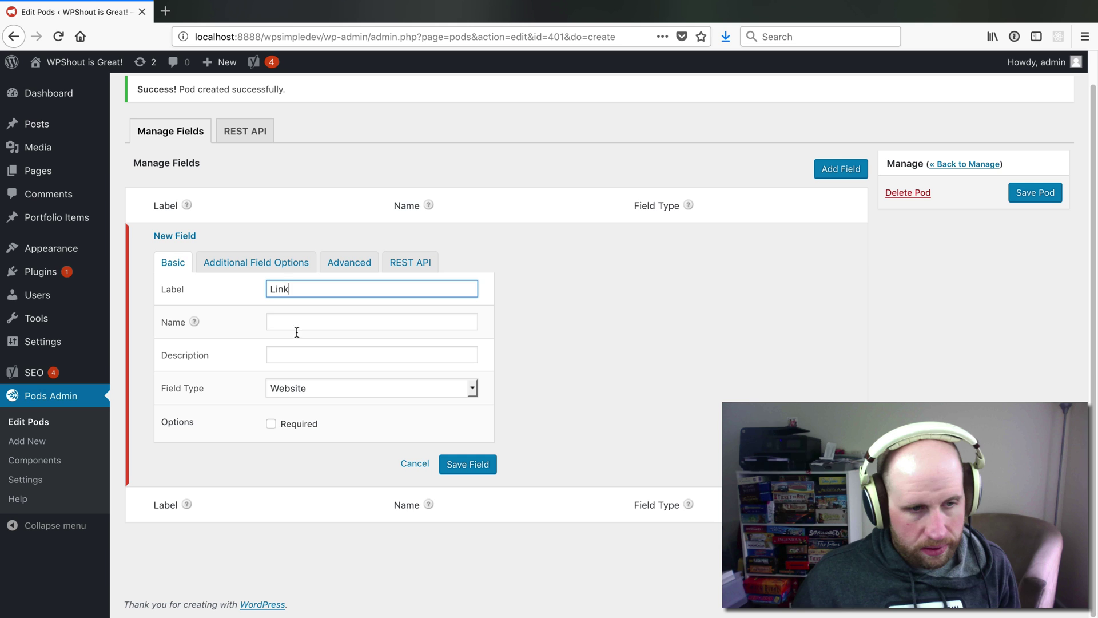
- Give it the description 'Links are used as URLs to point readers', then save the field and pod
double_click(288, 290)
left_click(359, 355)
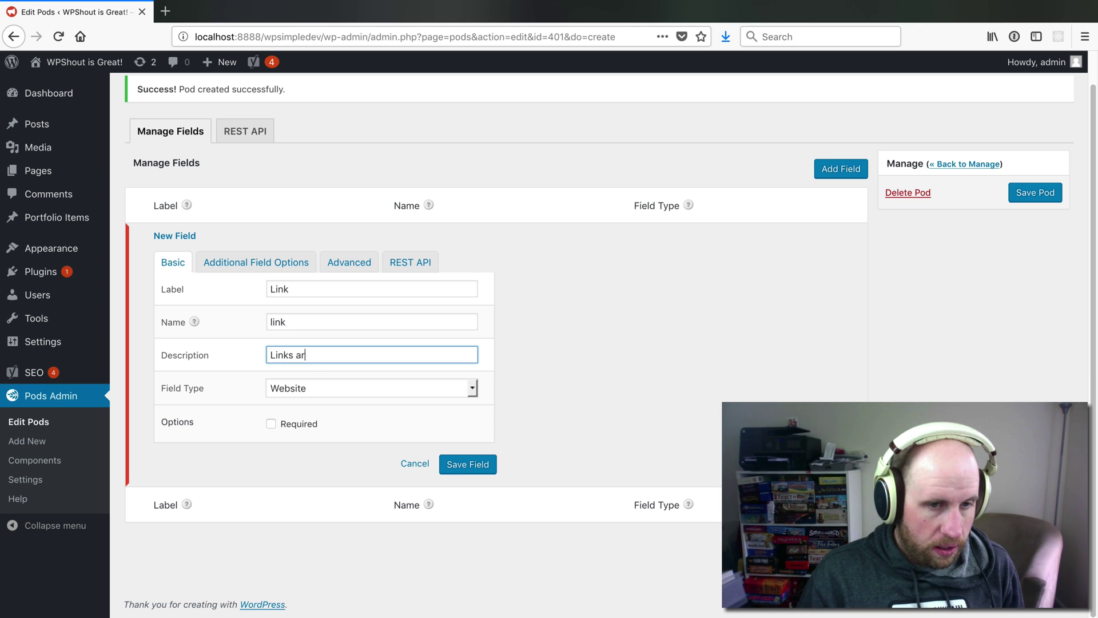
type("Links are used as URLs to p")
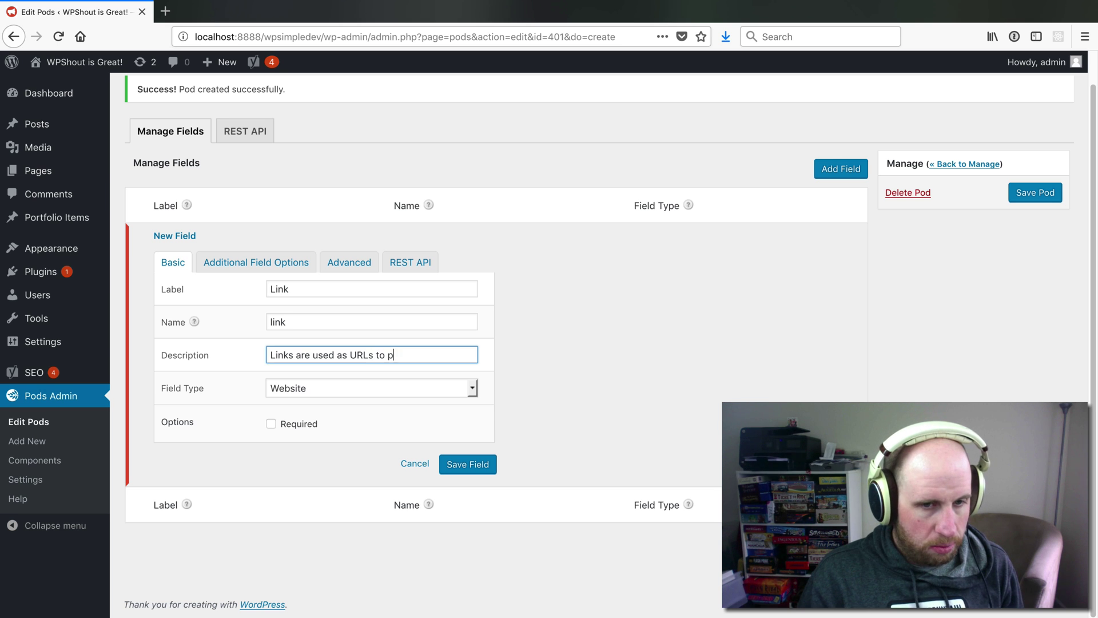
type("oint readers to")
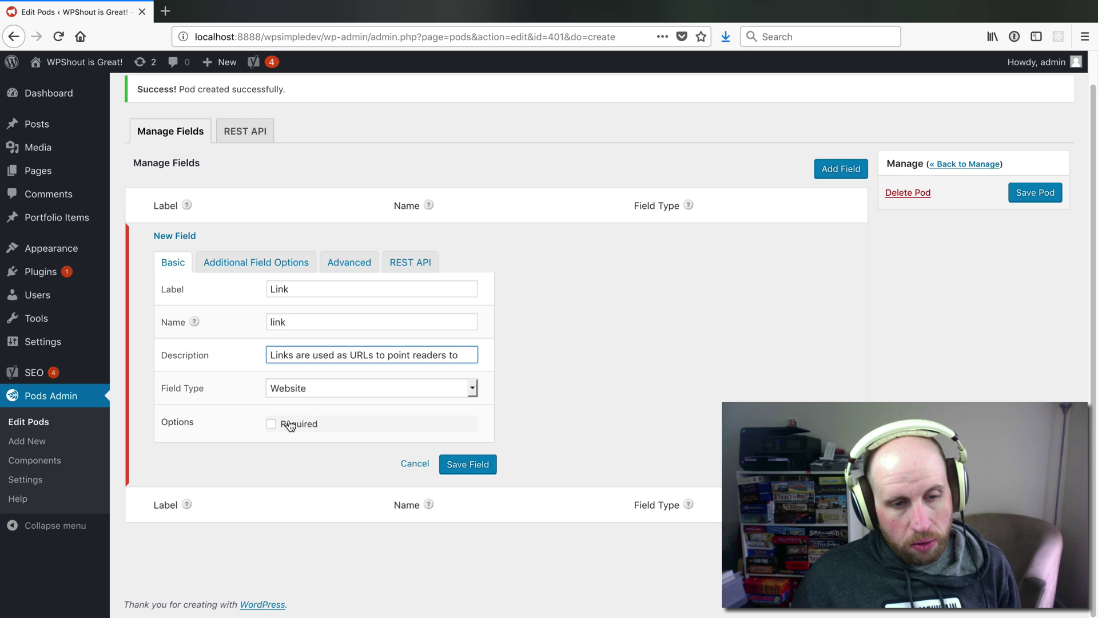
left_click(442, 461)
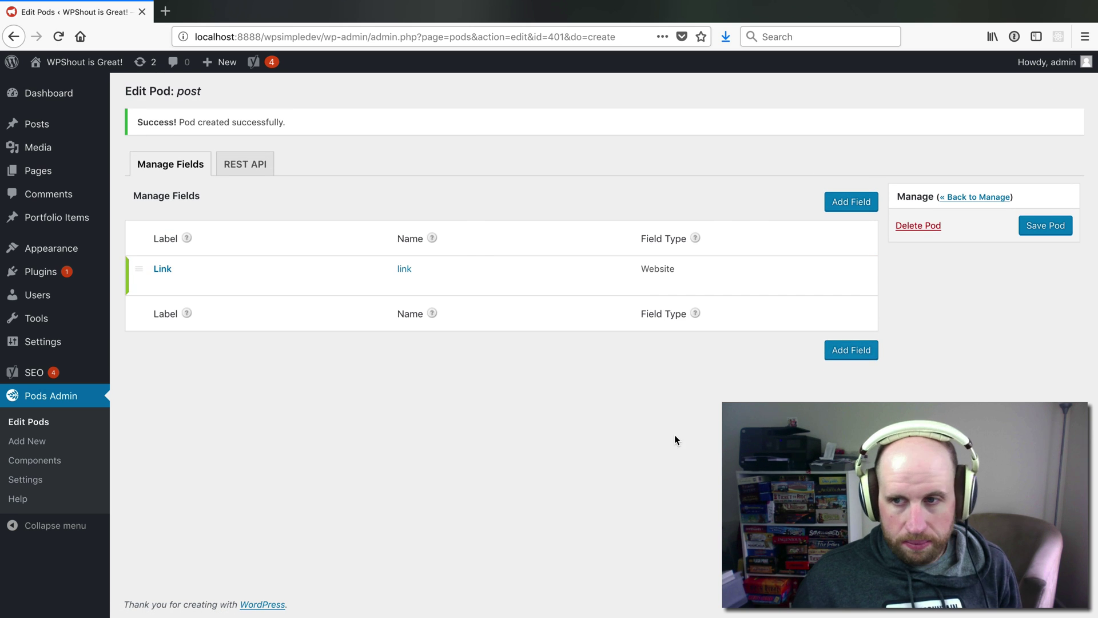
left_click(1023, 226)
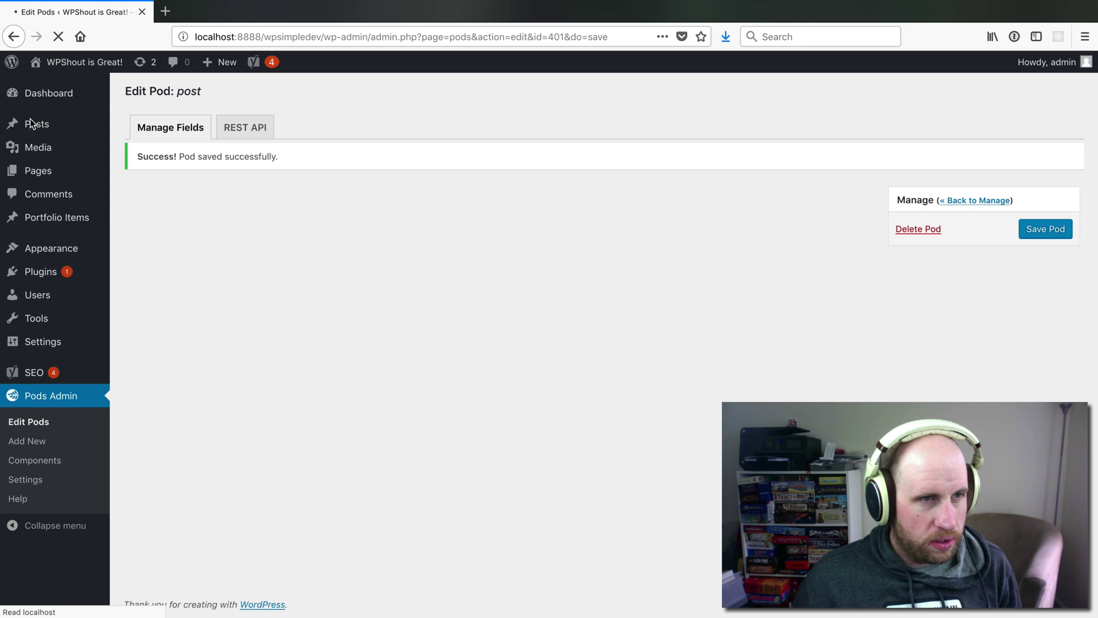
- Start a new post and drag the More Fields box above Custom Fields
left_click(135, 145)
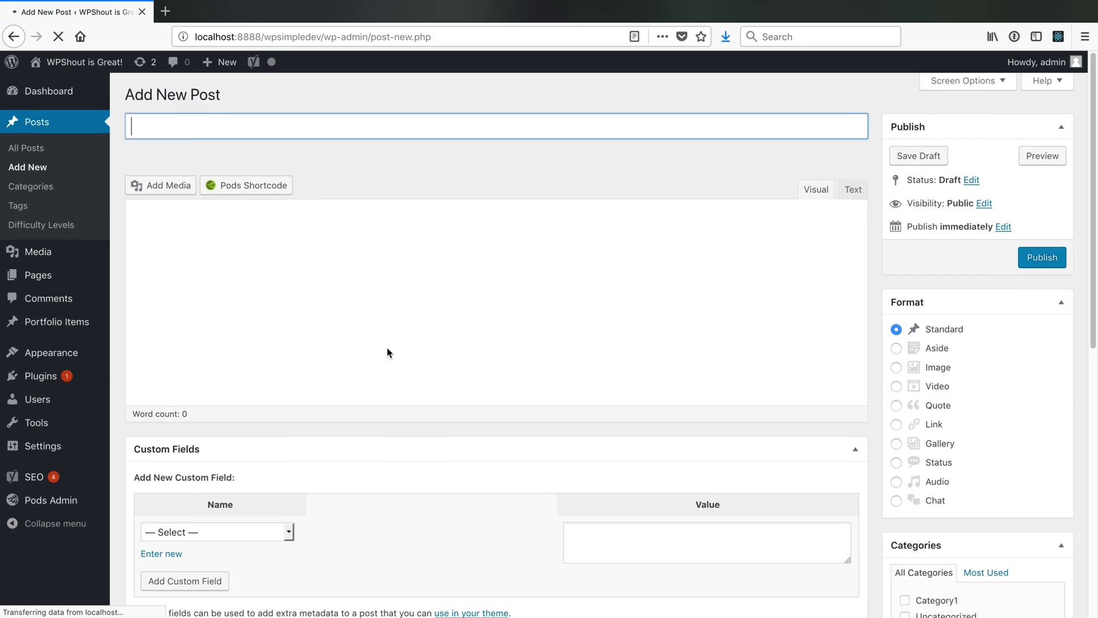
scroll(383, 347, "down", 5)
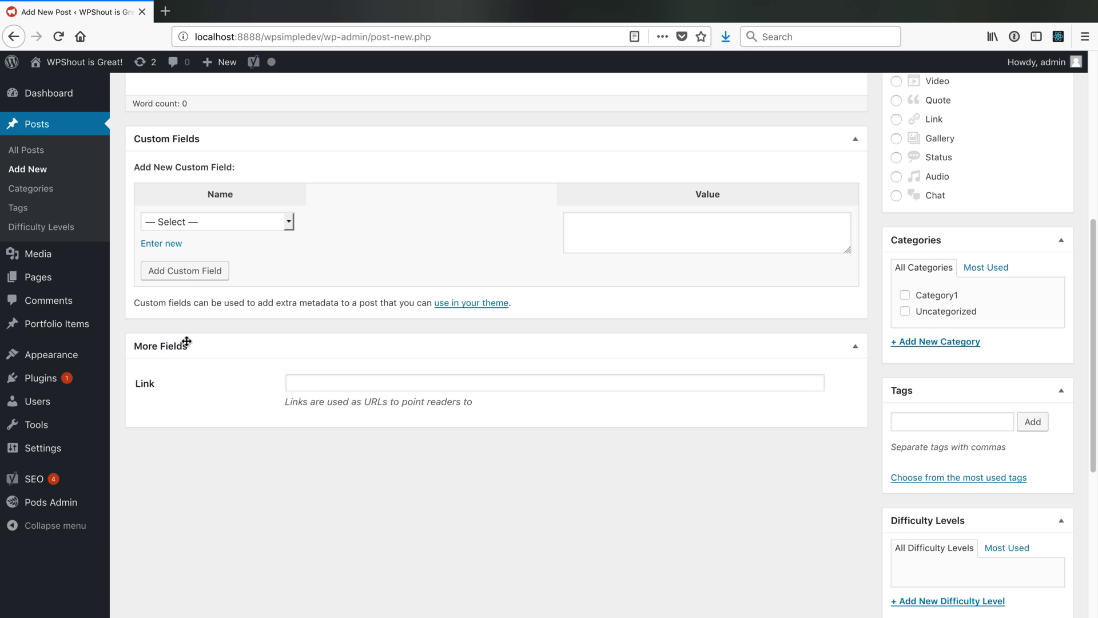
left_click_drag(187, 342, 209, 148)
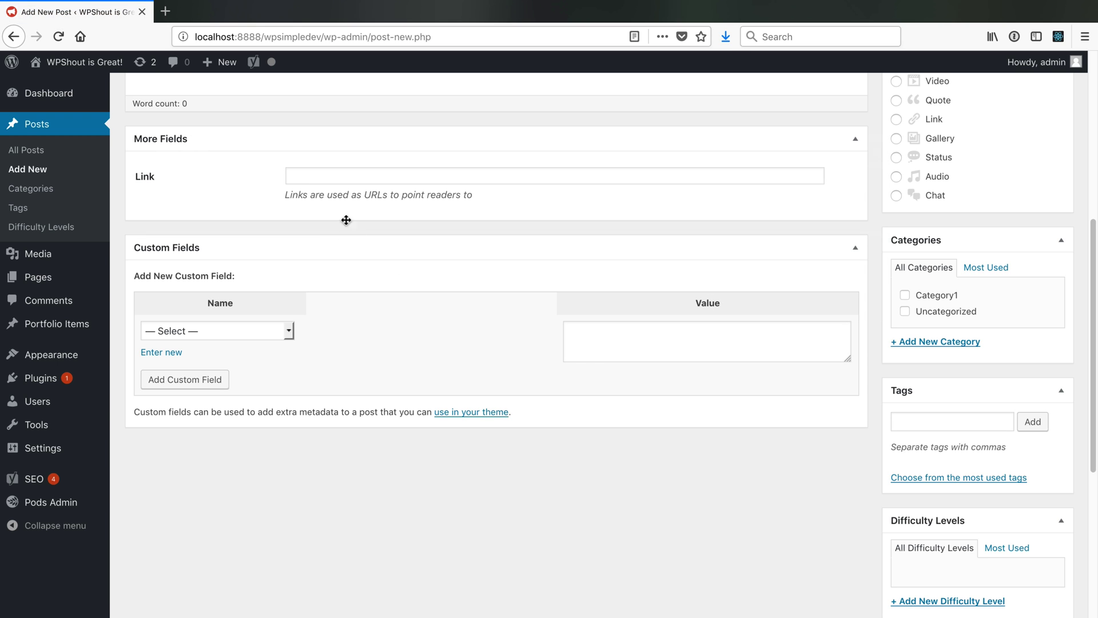
- Choose capability_type_custom as a custom field name, then focus the Link field
left_click(240, 333)
scroll(237, 366, "down", 5)
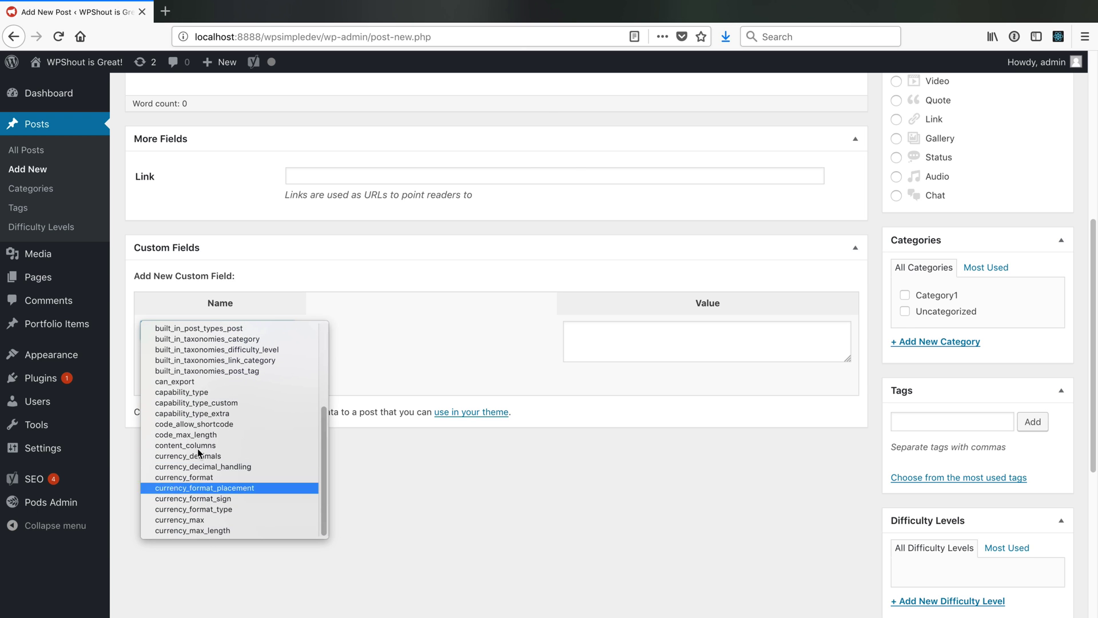
left_click(212, 403)
left_click(694, 343)
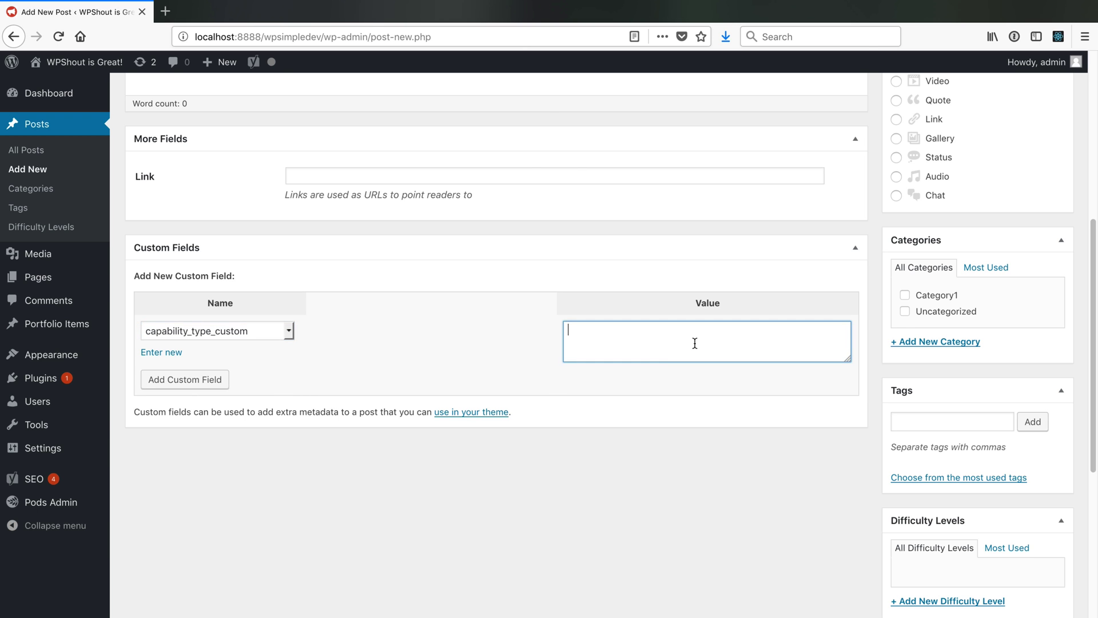
scroll(654, 362, "up", 3)
scroll(654, 362, "up", 3)
left_click(347, 506)
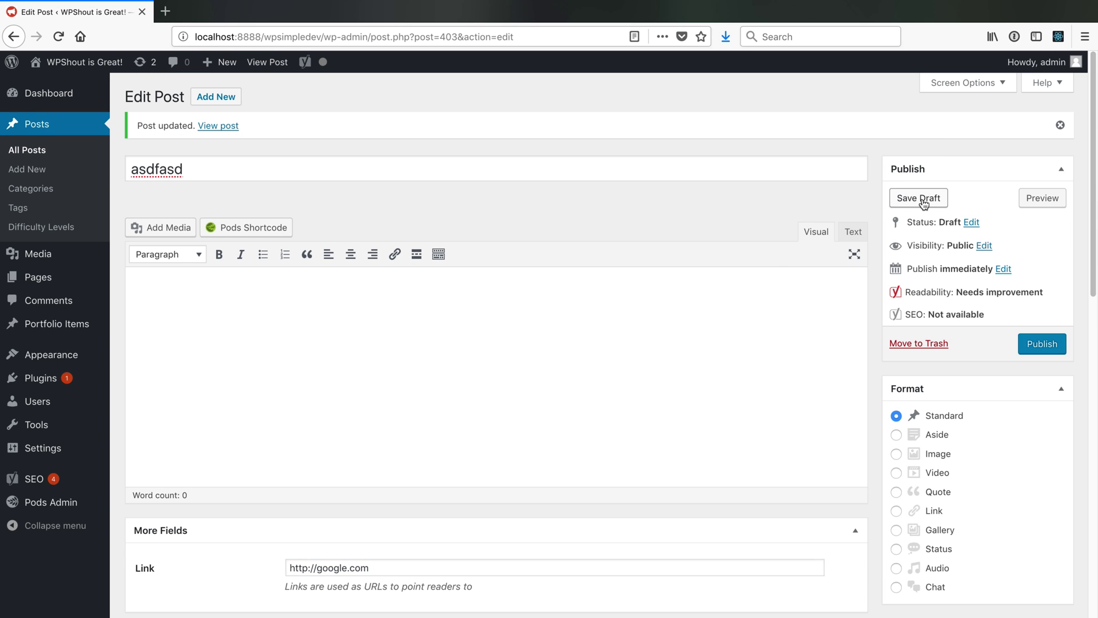
- Replace the Link value with 1232asdfagdsz and save the asdfasd draft
left_click(922, 200)
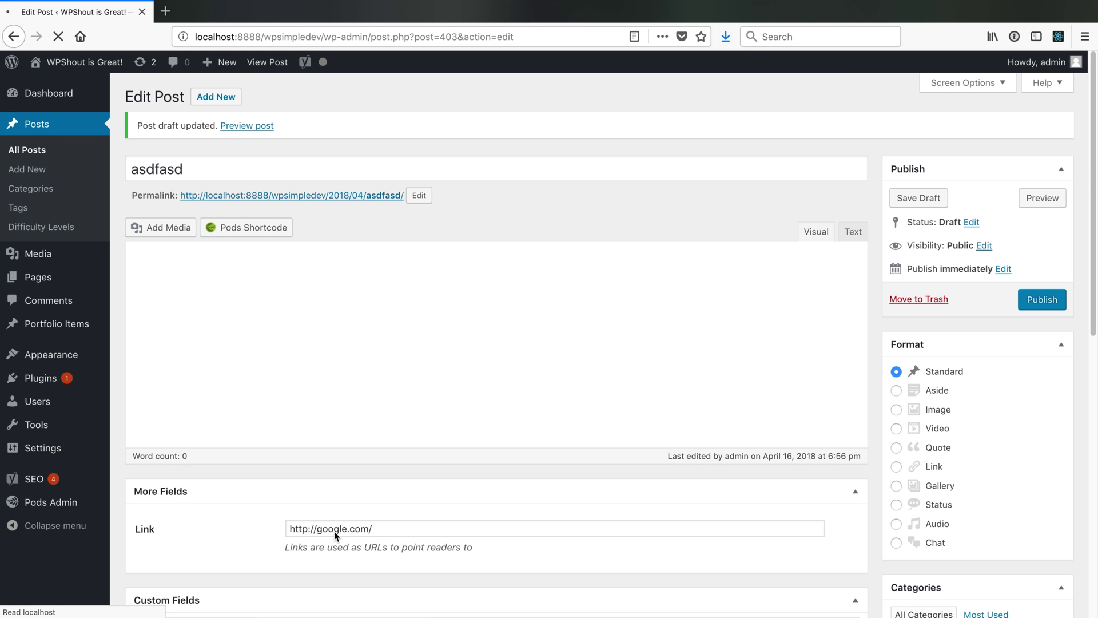
triple_click(369, 568)
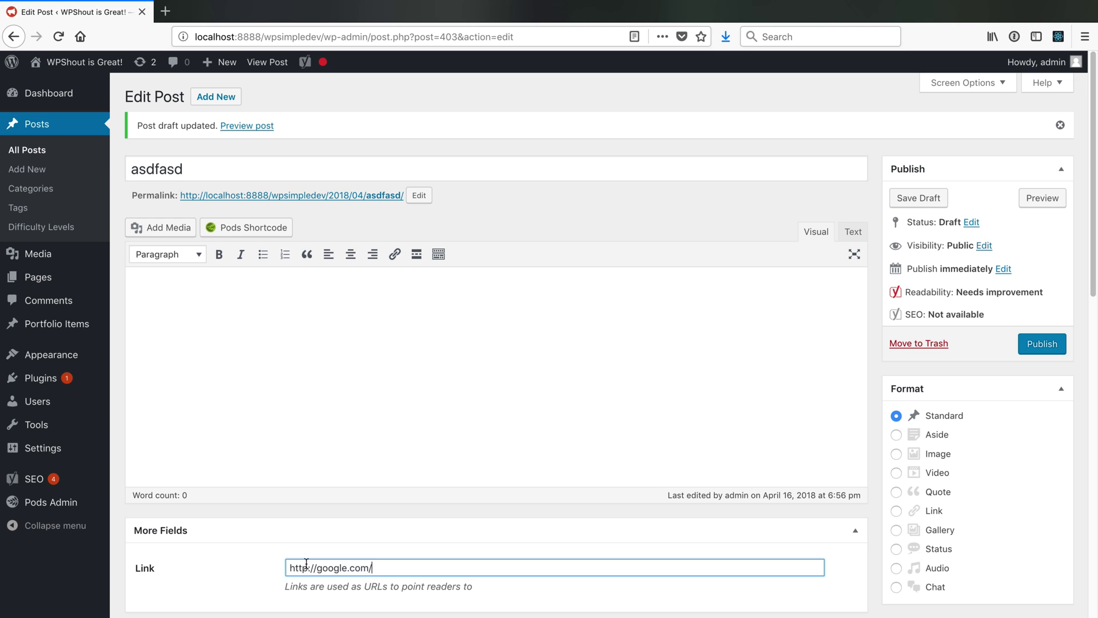
type("1232asdfagdsz")
left_click(919, 198)
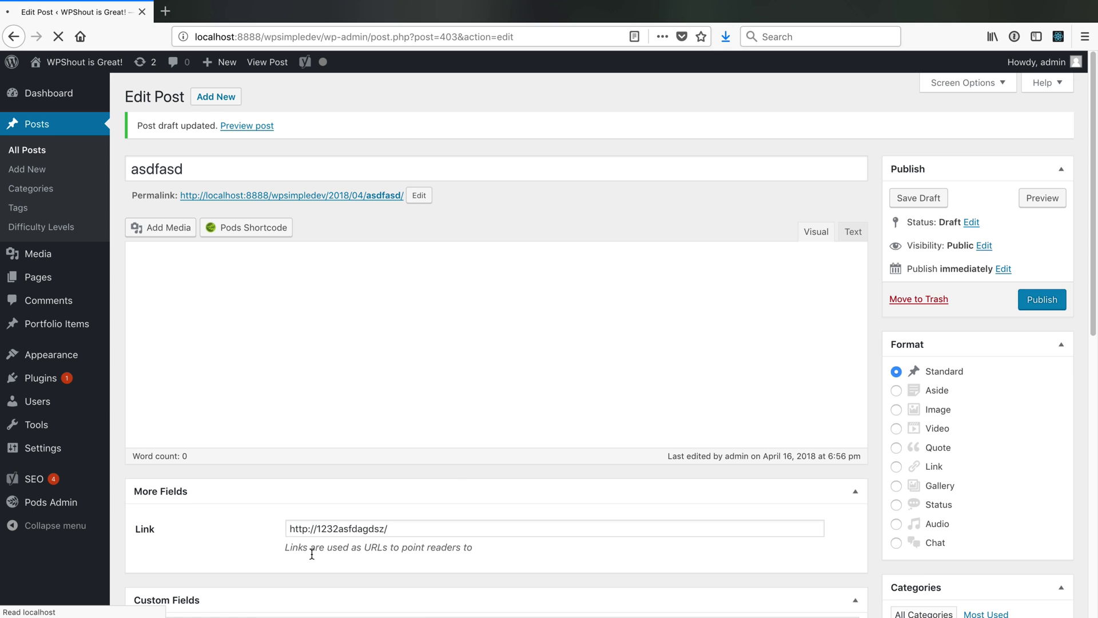
left_click_drag(317, 567, 346, 565)
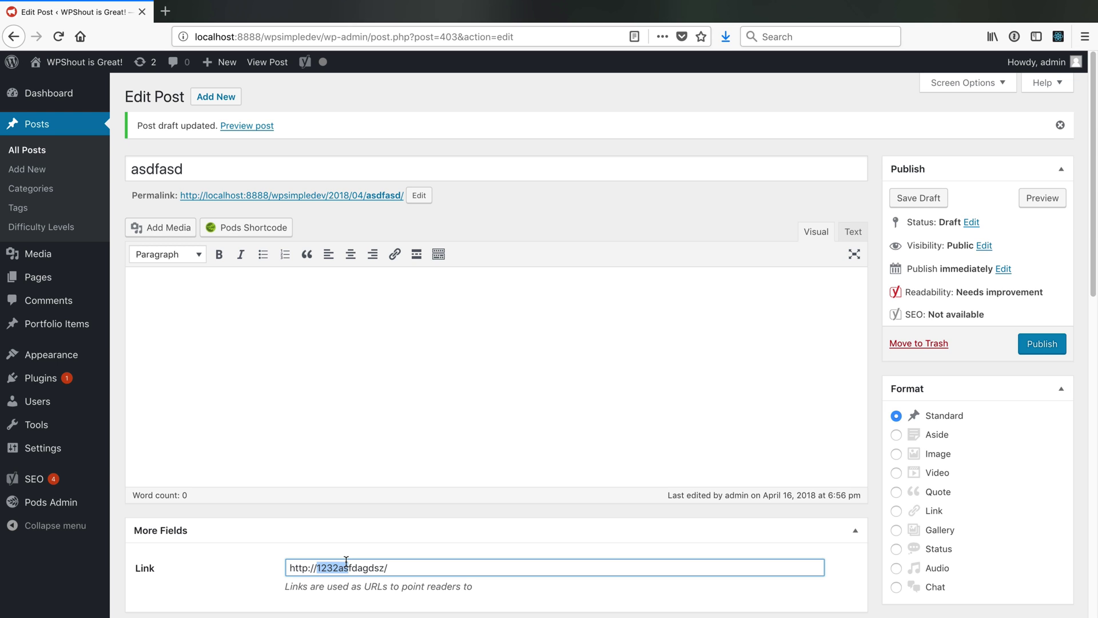
- Open the Post pod in Pods Admin and expand its Link field settings
mouse_move(71, 514)
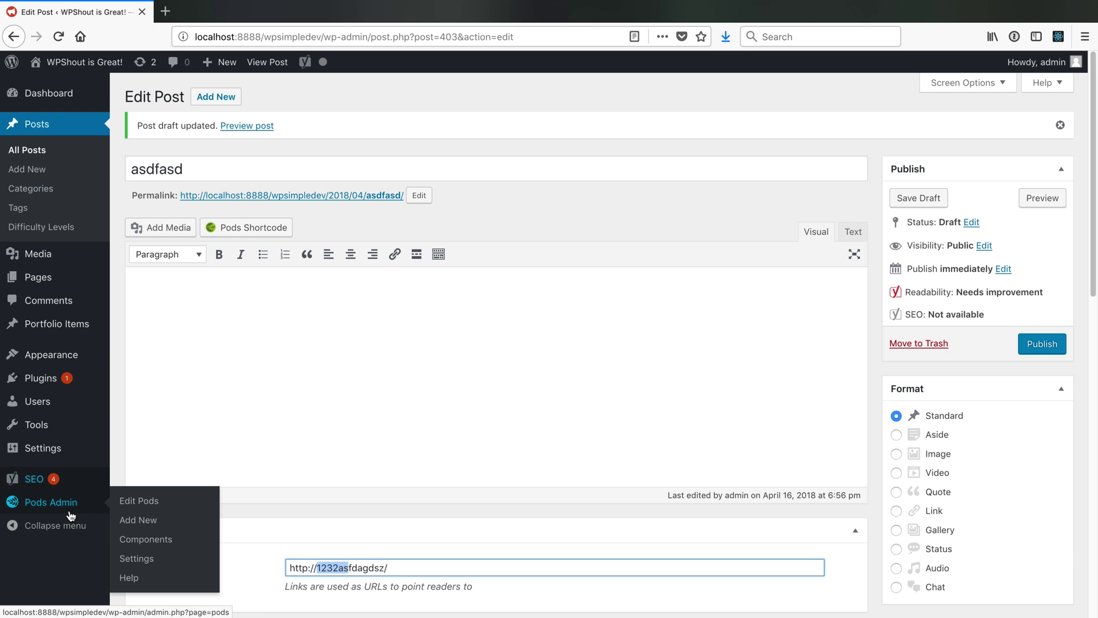
left_click(131, 500)
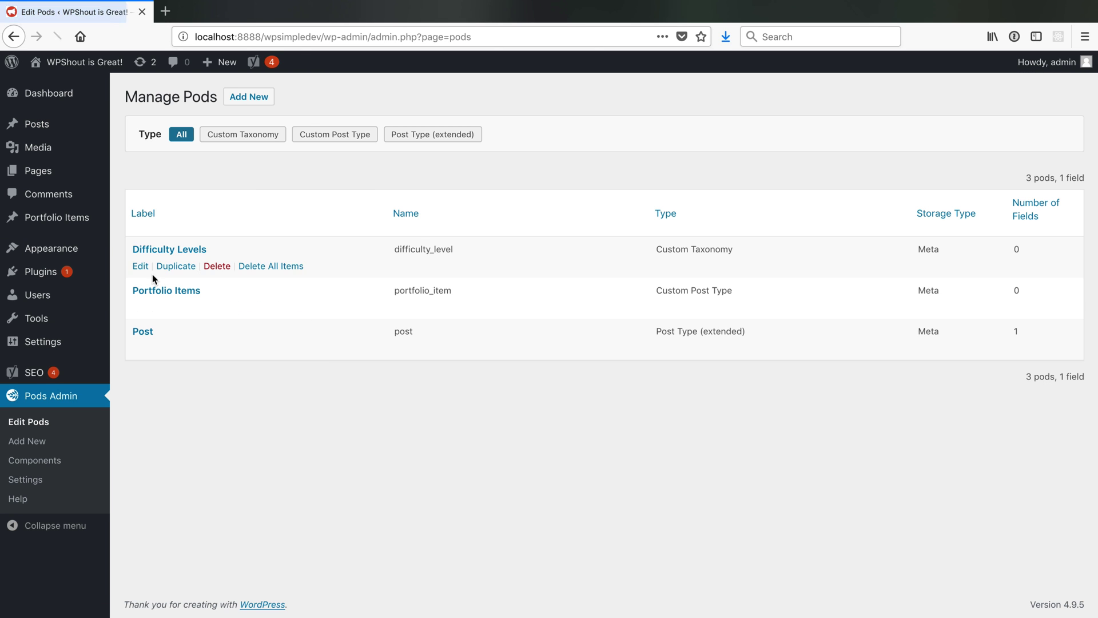
left_click(142, 331)
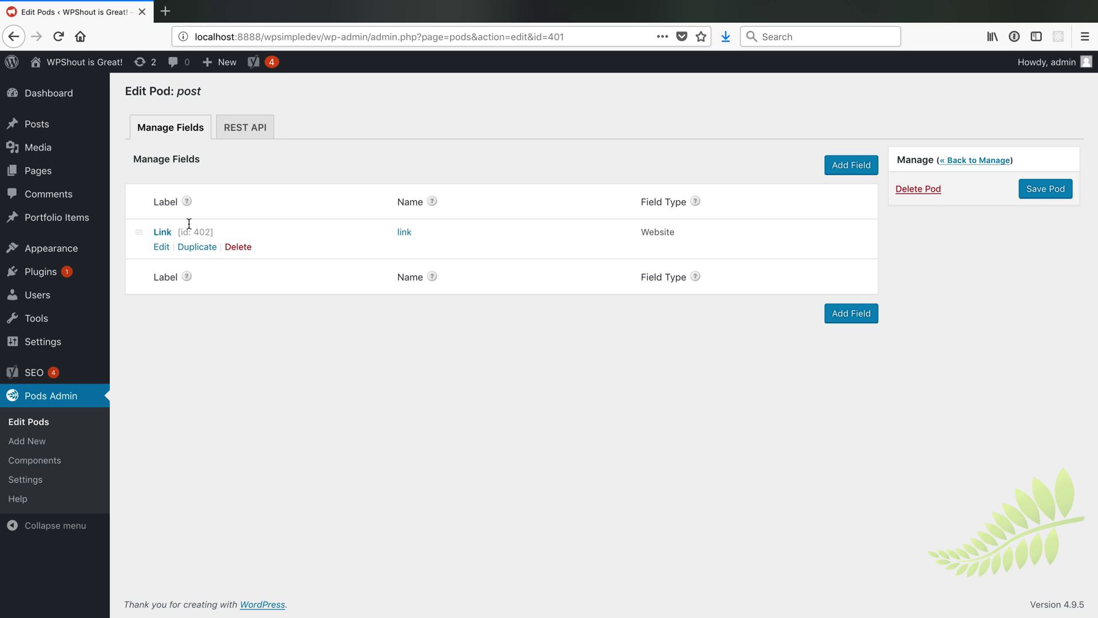
left_click(154, 232)
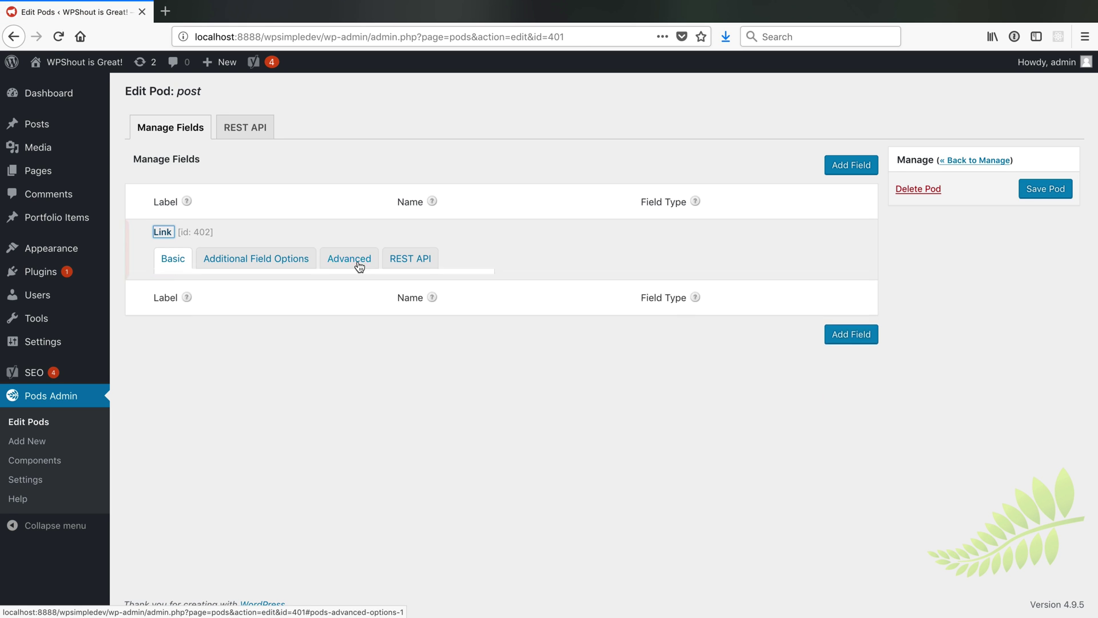
- Review the Link field's Additional Field Options, Advanced and REST API tabs, then return to Basic
left_click(272, 251)
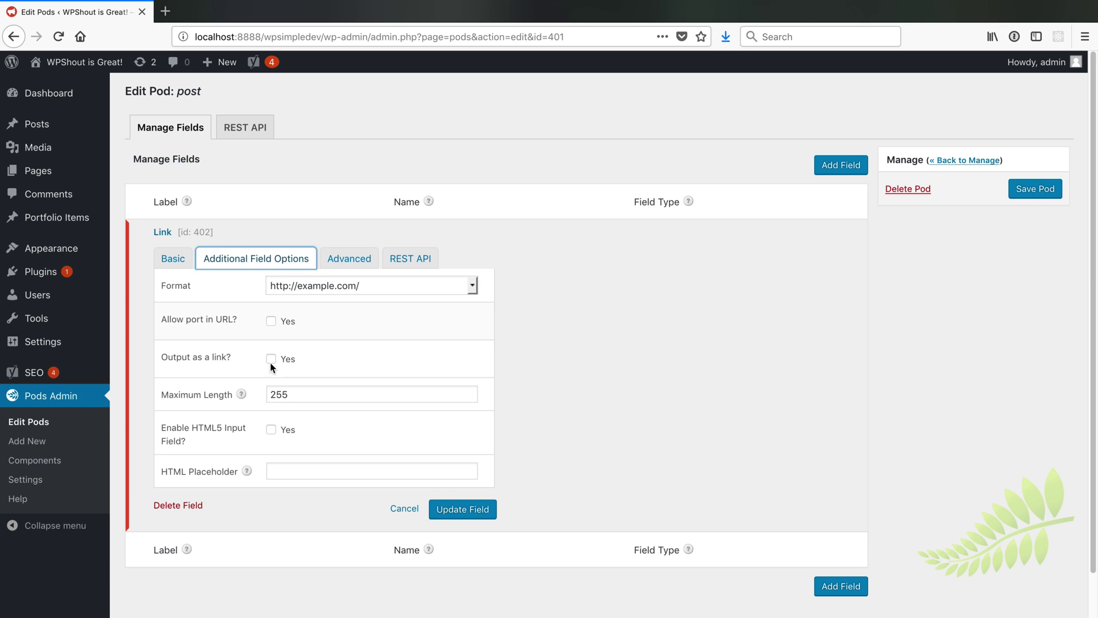
left_click(272, 430)
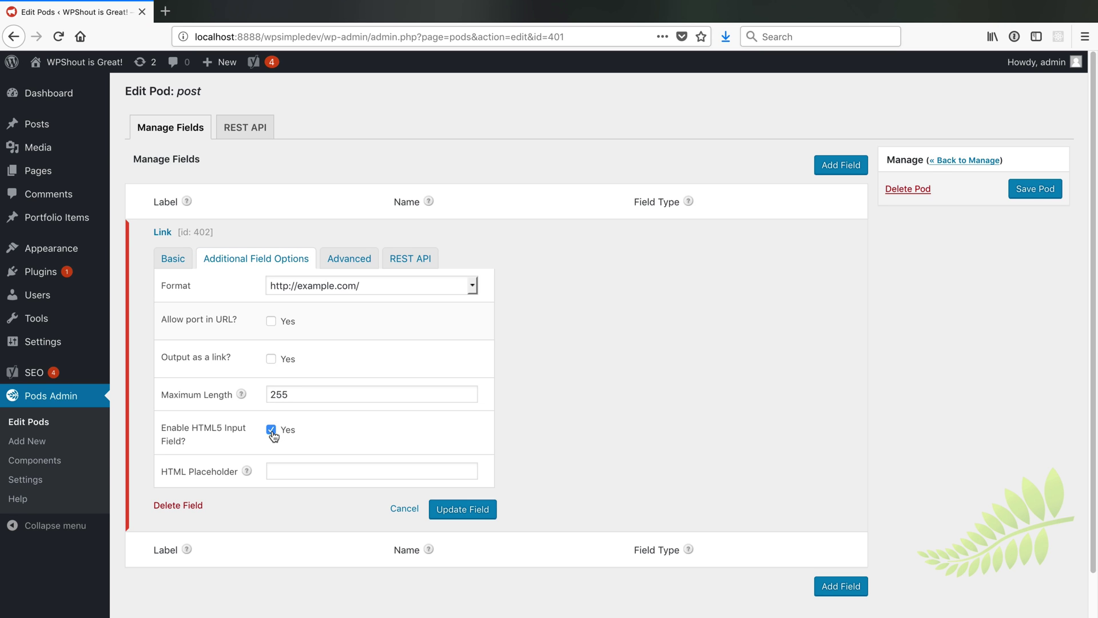
left_click(331, 260)
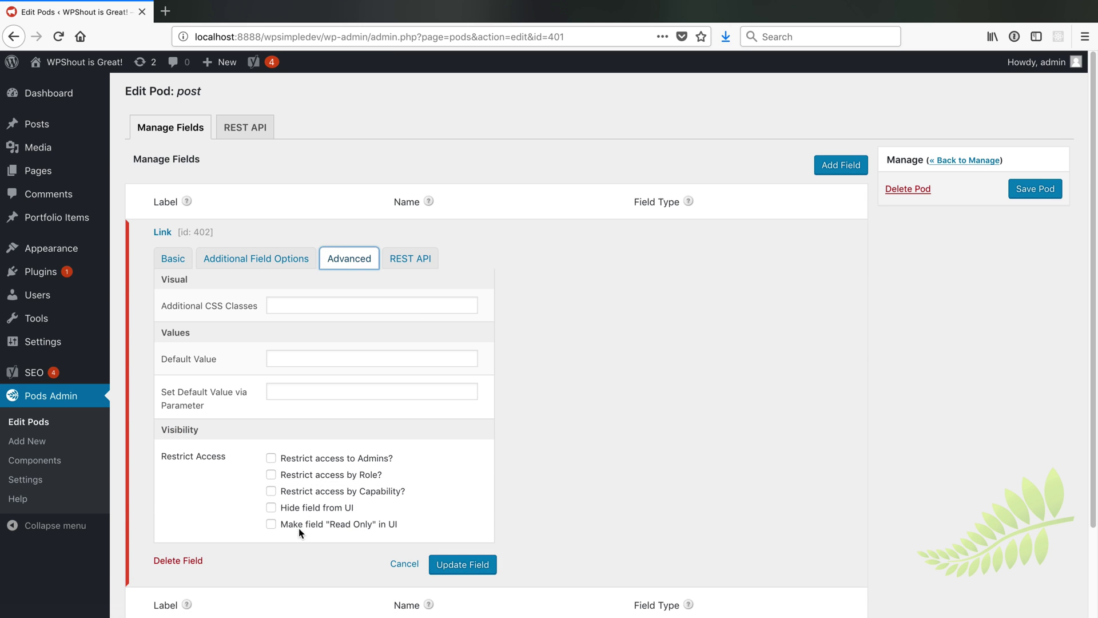
left_click(410, 258)
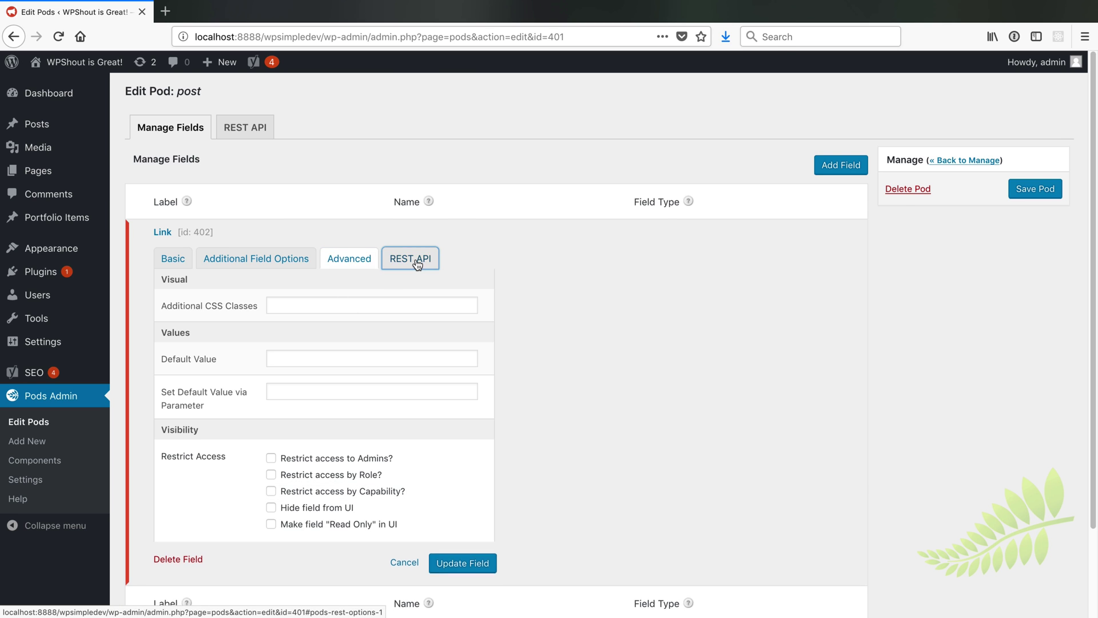
left_click(173, 258)
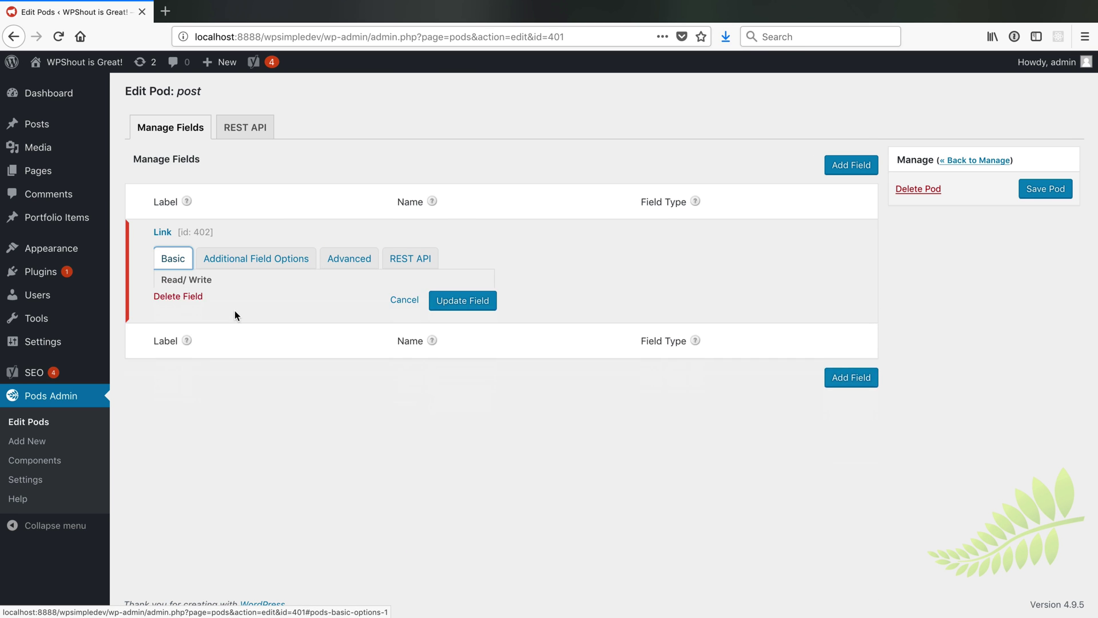